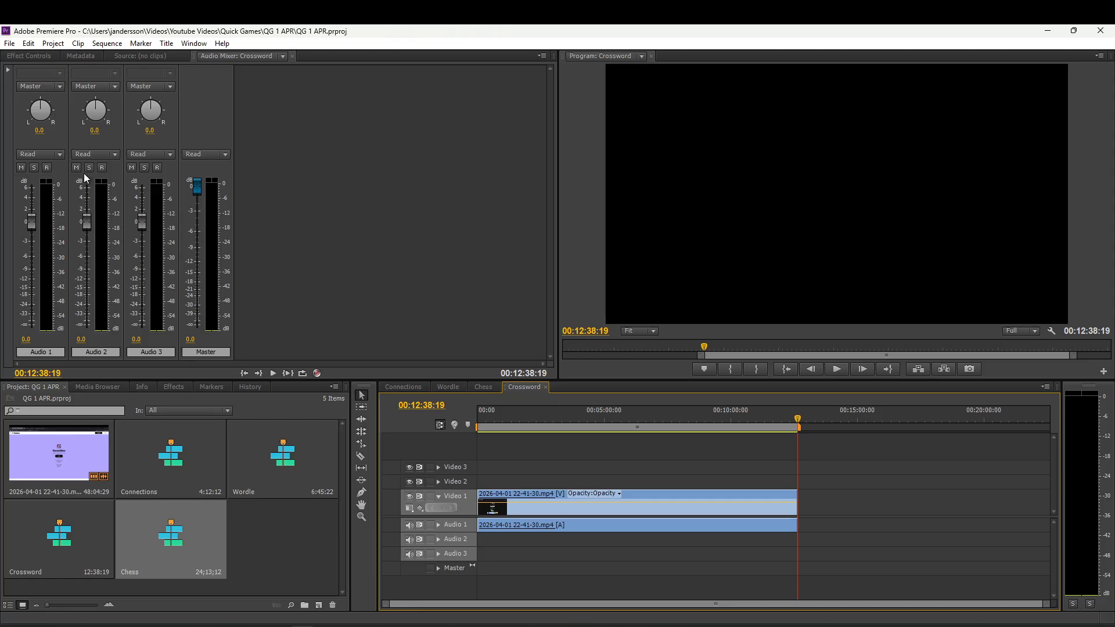
Create a new sequence named full using the custom 1080p preset
left_click(10, 44)
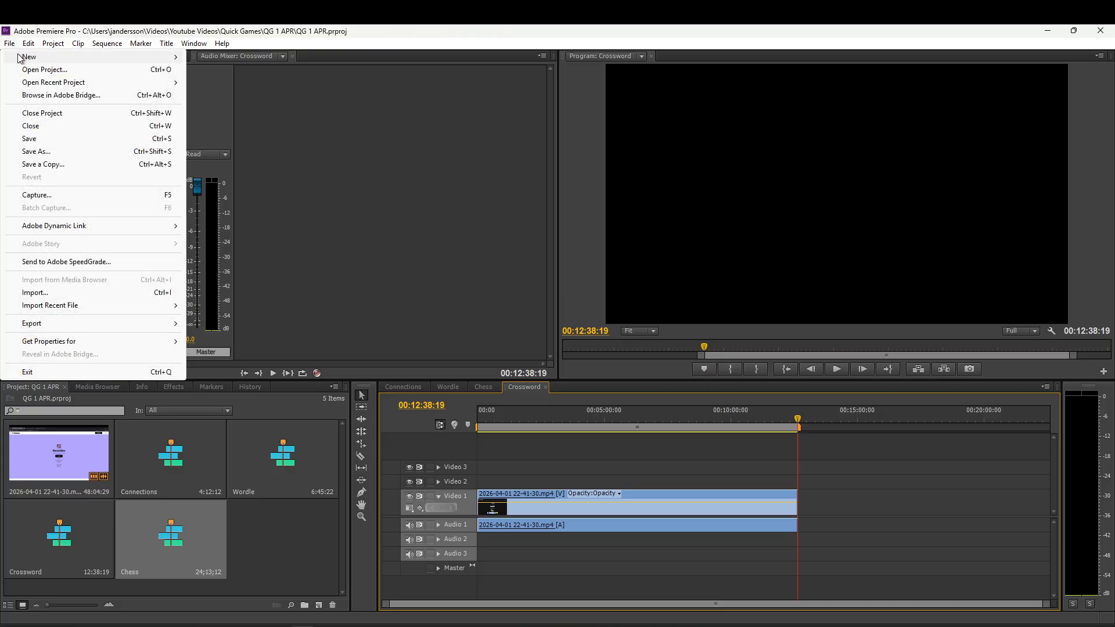
mouse_move(24, 59)
left_click(224, 70)
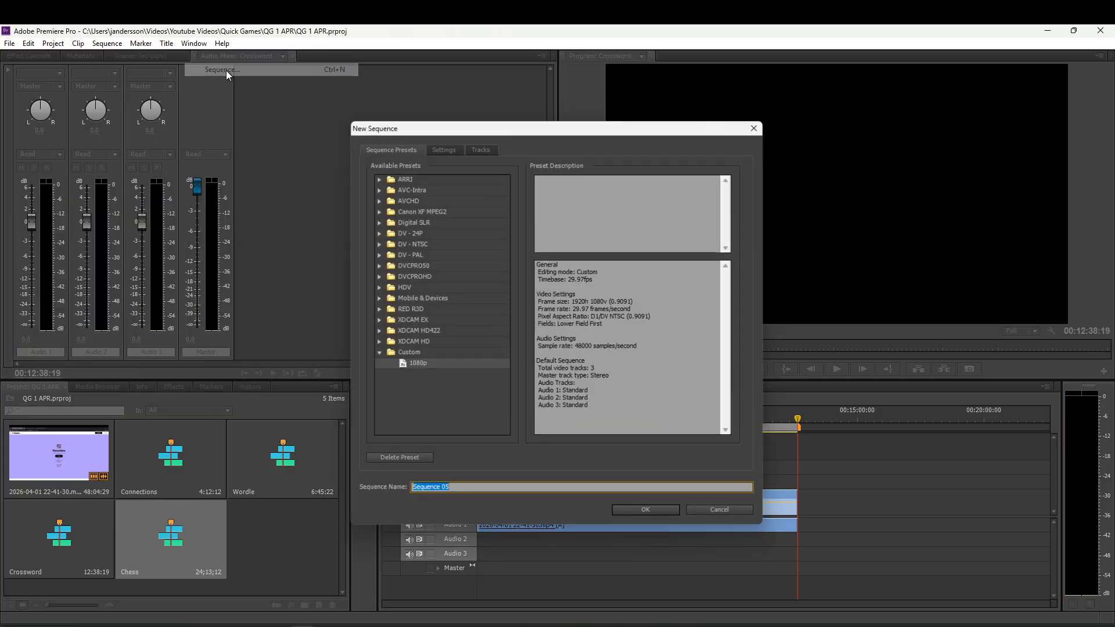
type("full")
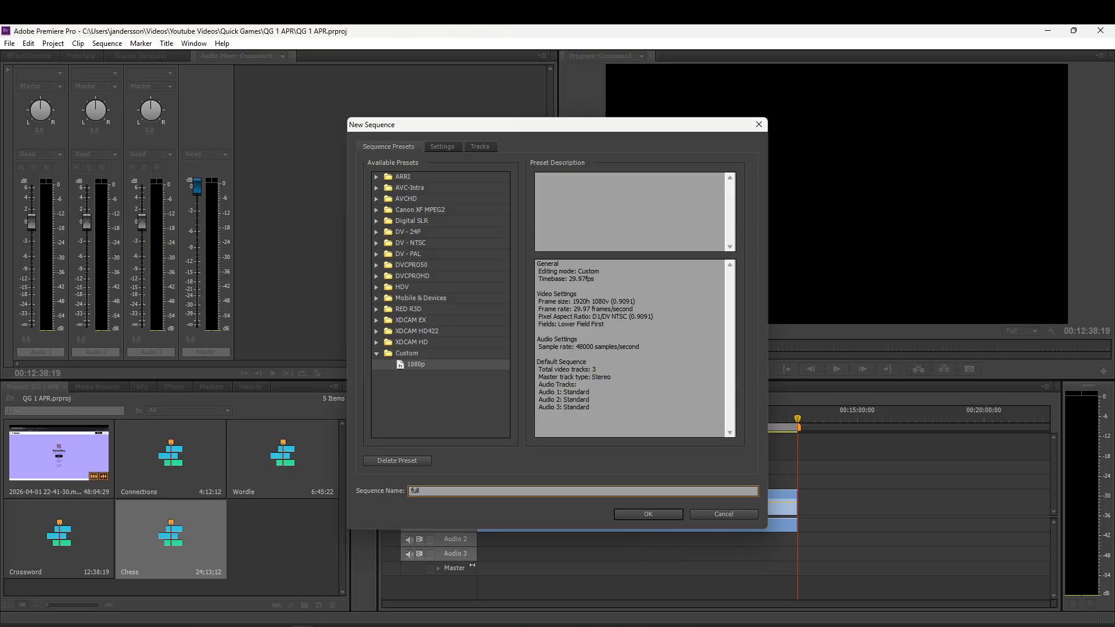
left_click(660, 513)
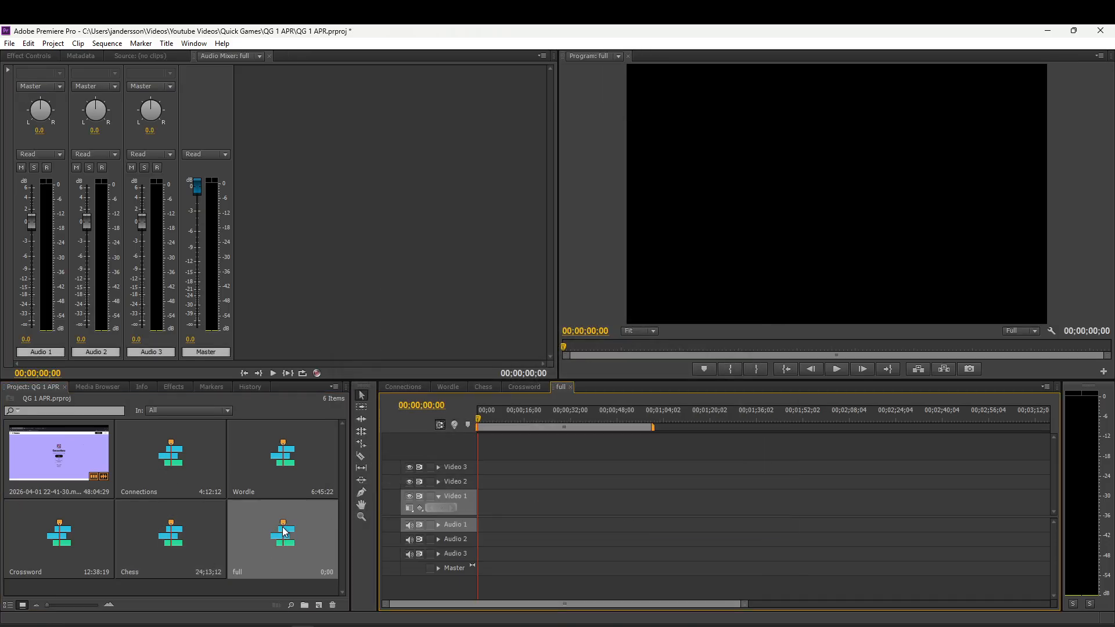
left_click(59, 461)
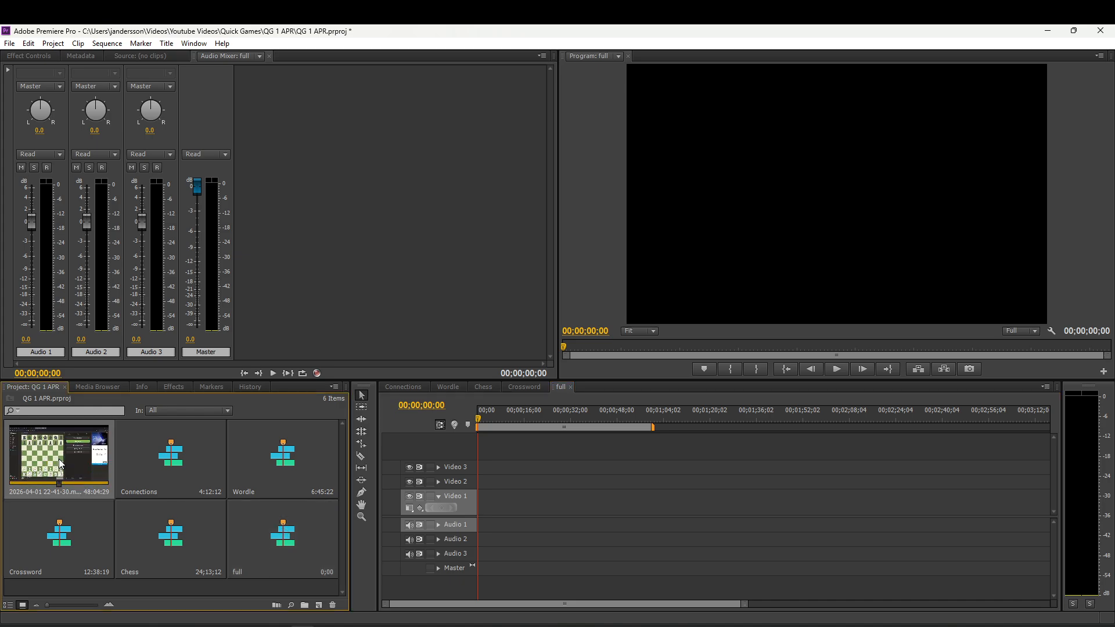
left_click_drag(60, 463, 480, 513)
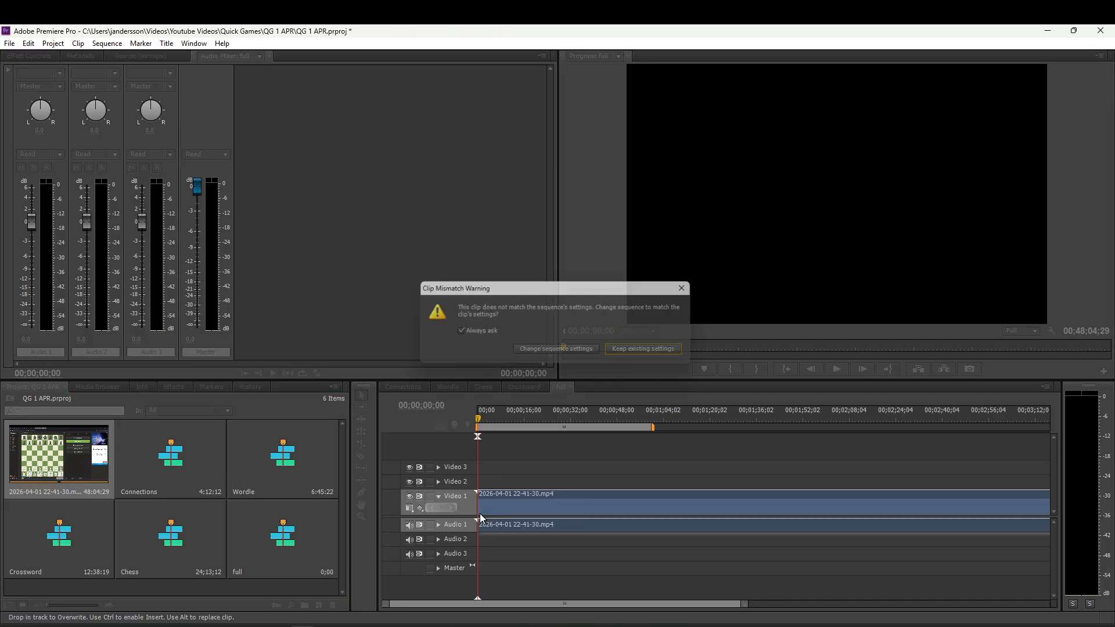
left_click(559, 351)
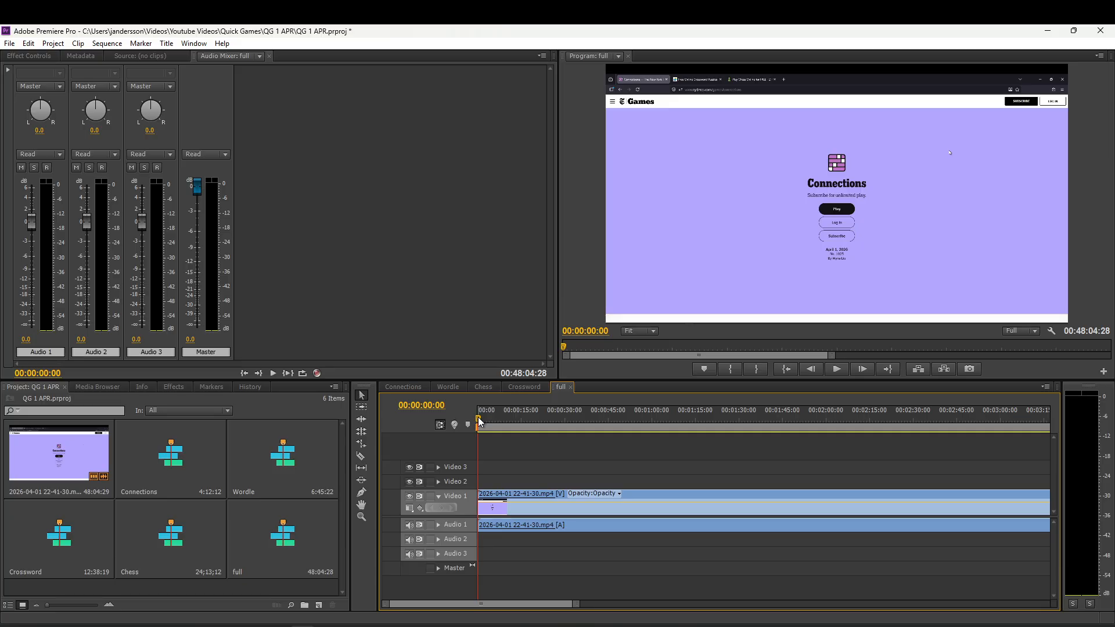
Split the clip at 00;00;29;24 with the Razor tool and cut the part after the split to the clipboard
left_click_drag(479, 420, 564, 418)
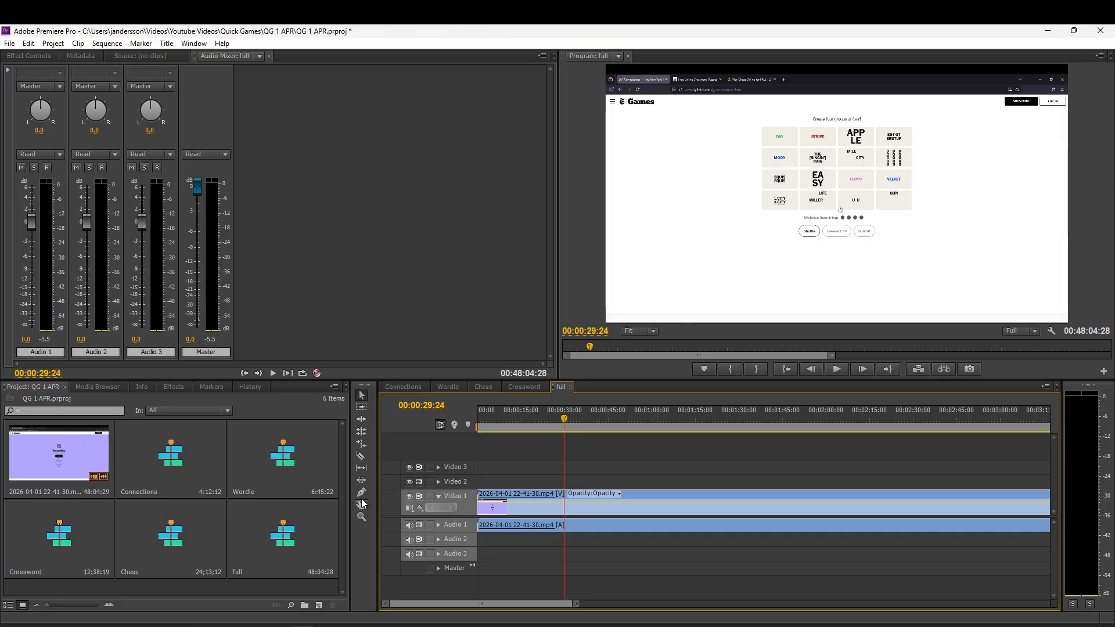
left_click(361, 457)
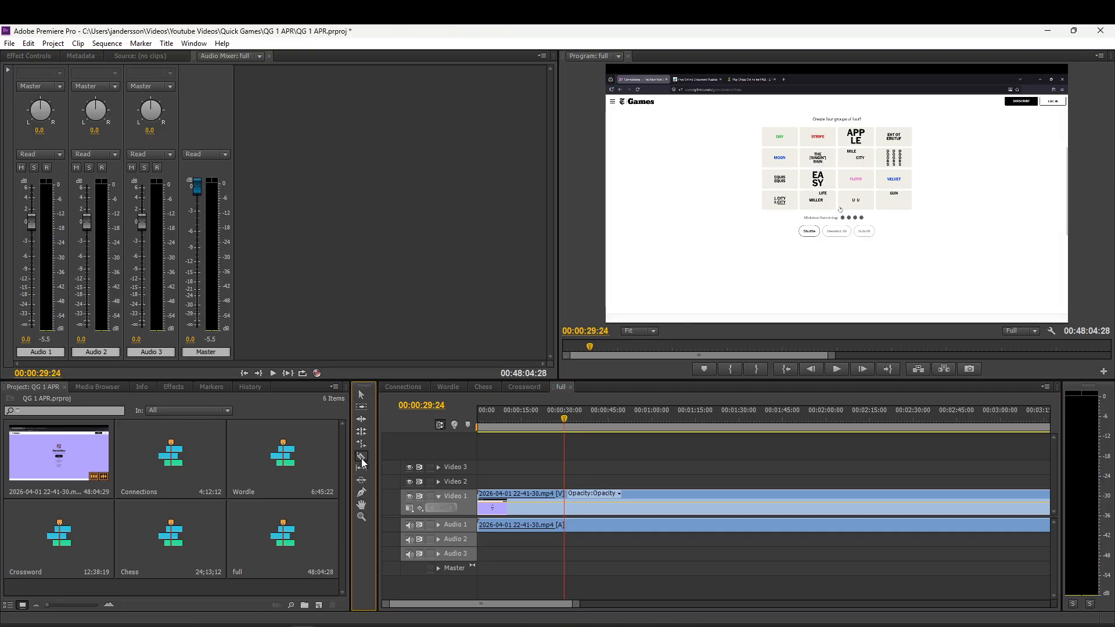
left_click(565, 503)
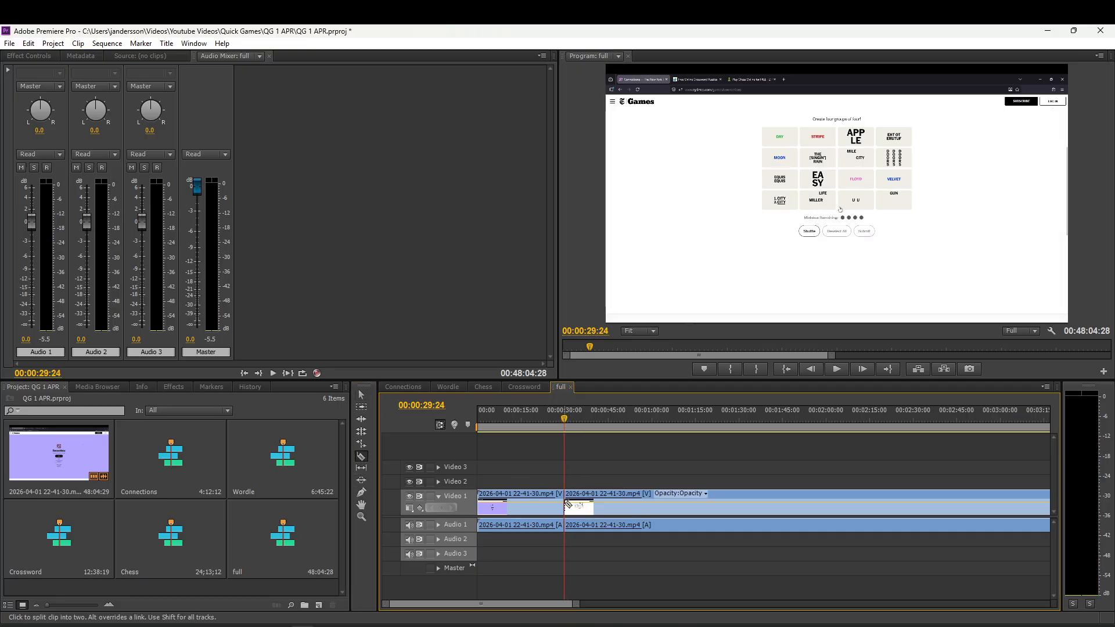
right_click(605, 506)
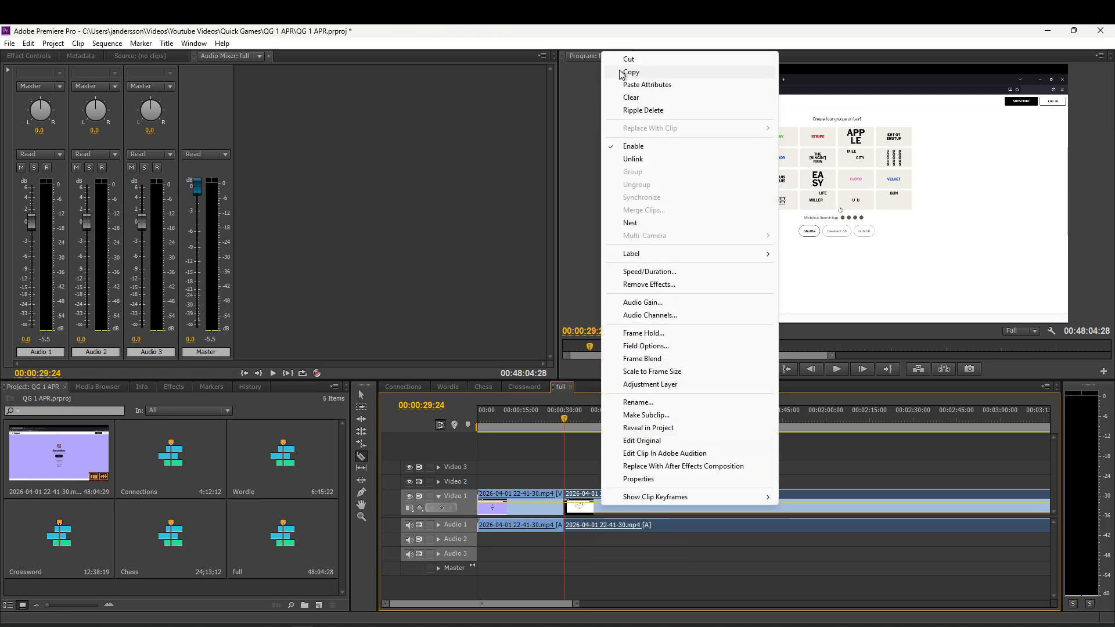
left_click(622, 60)
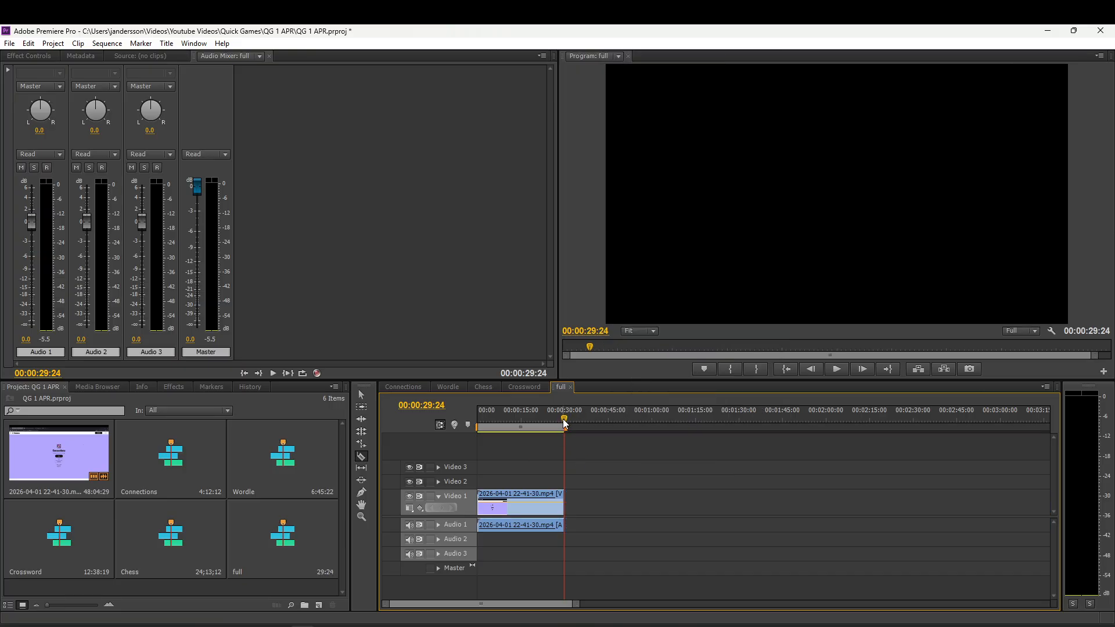
left_click_drag(565, 423, 531, 427)
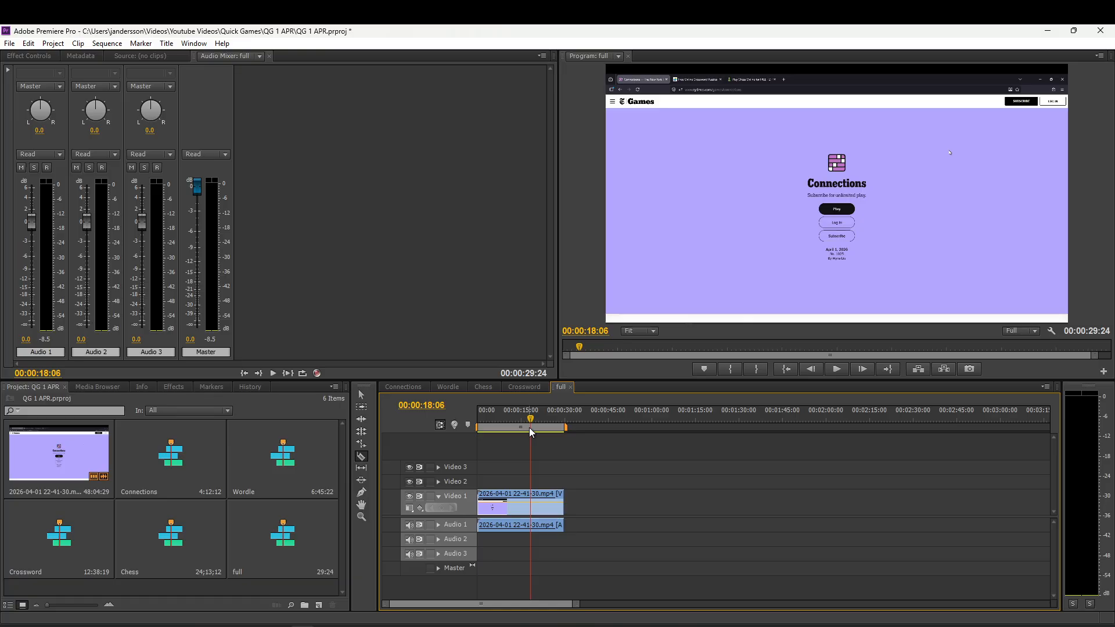
Create another new sequence named fullert with the custom 1080p preset
left_click(9, 43)
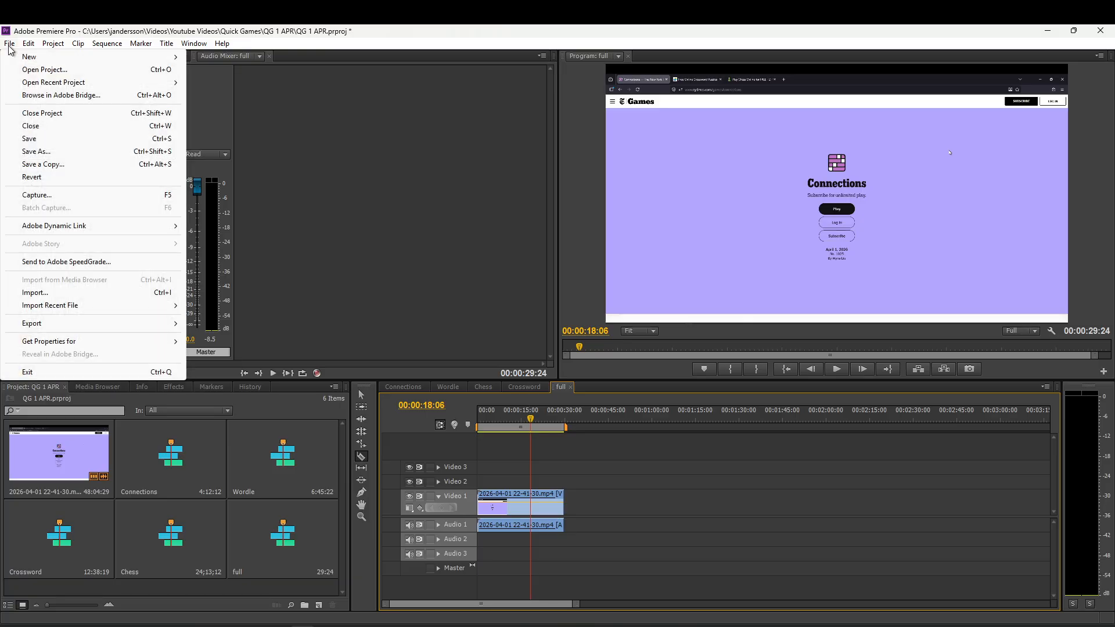
mouse_move(36, 57)
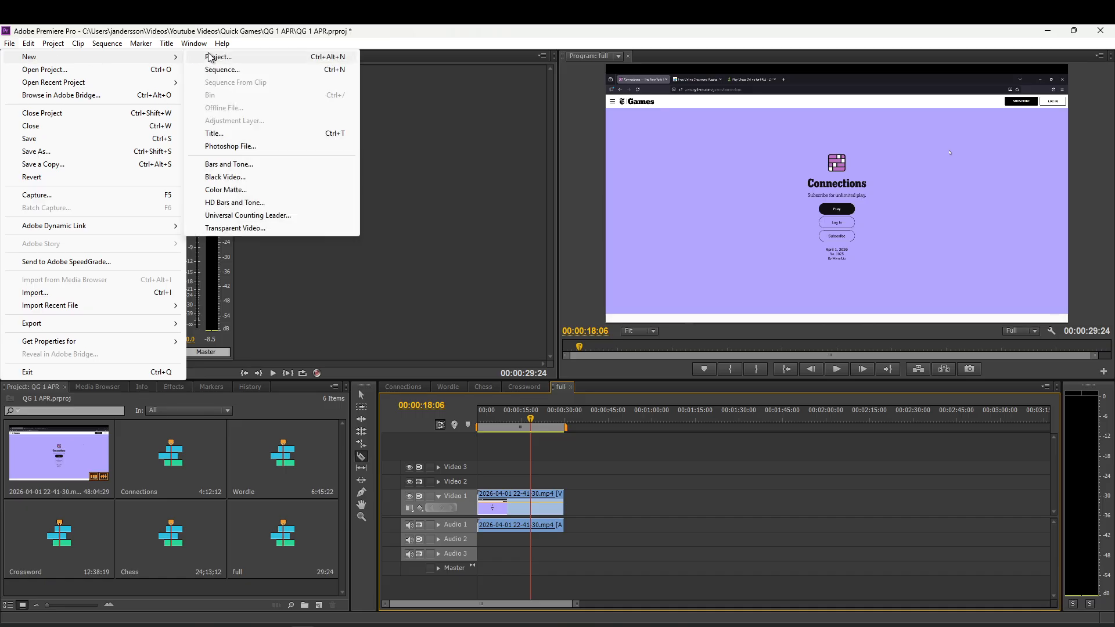
left_click(210, 71)
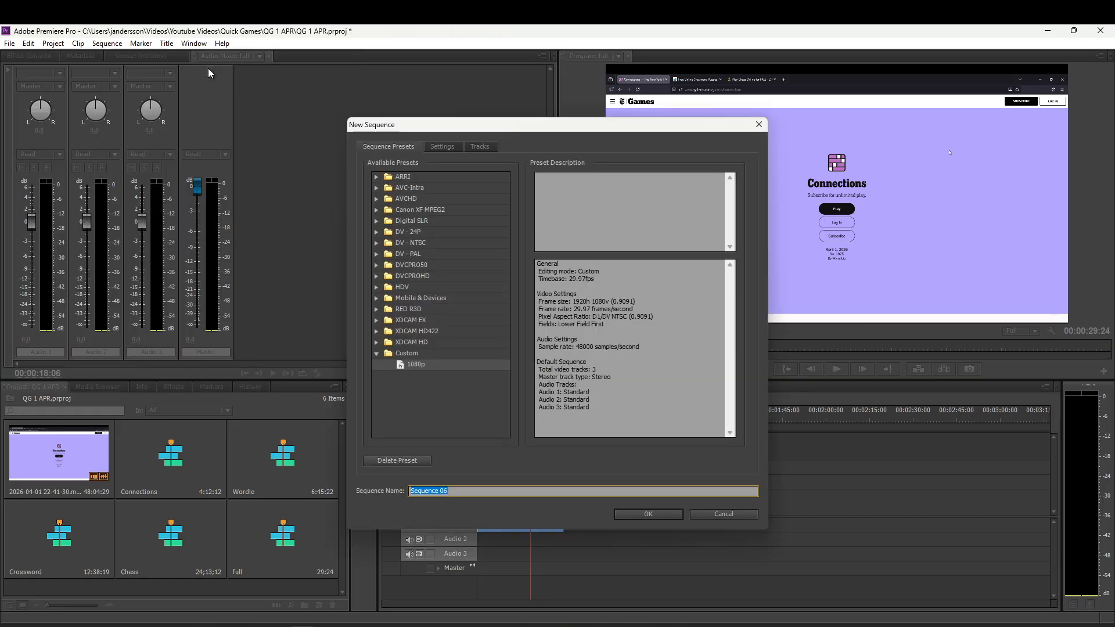
type("fullert")
left_click(653, 515)
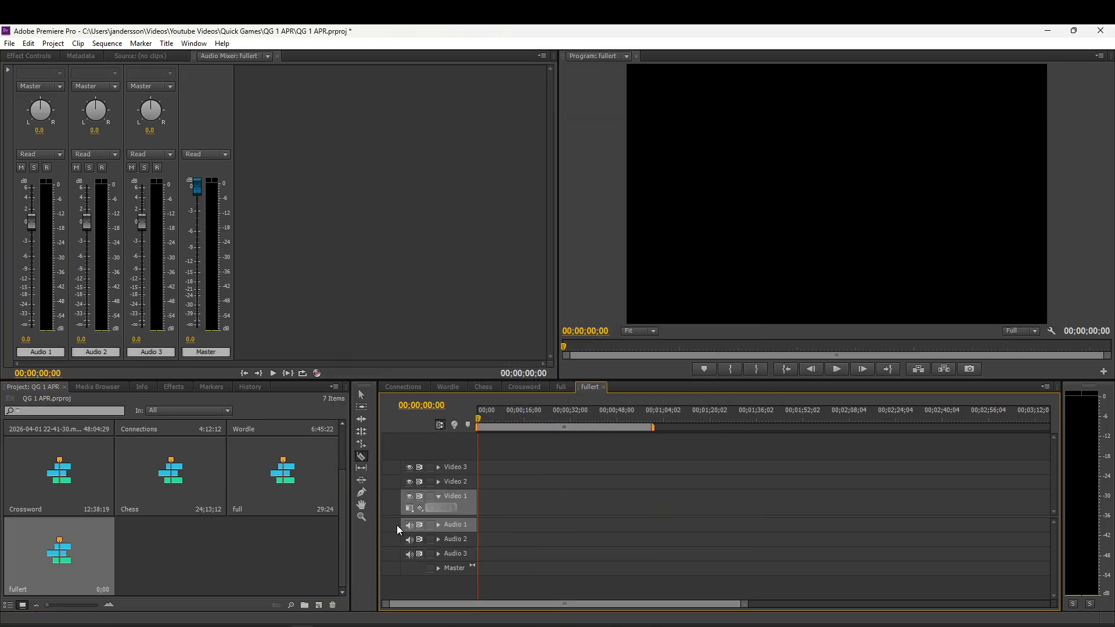
Paste the cut footage onto Video 1 at the start of the fullert sequence
left_click(466, 501)
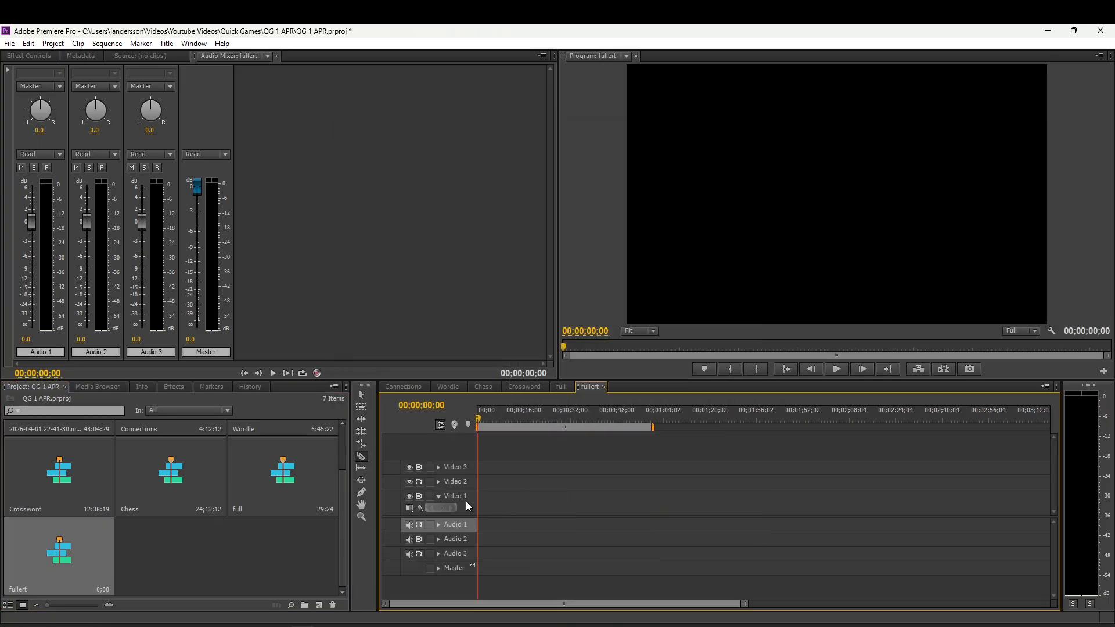
left_click(466, 500)
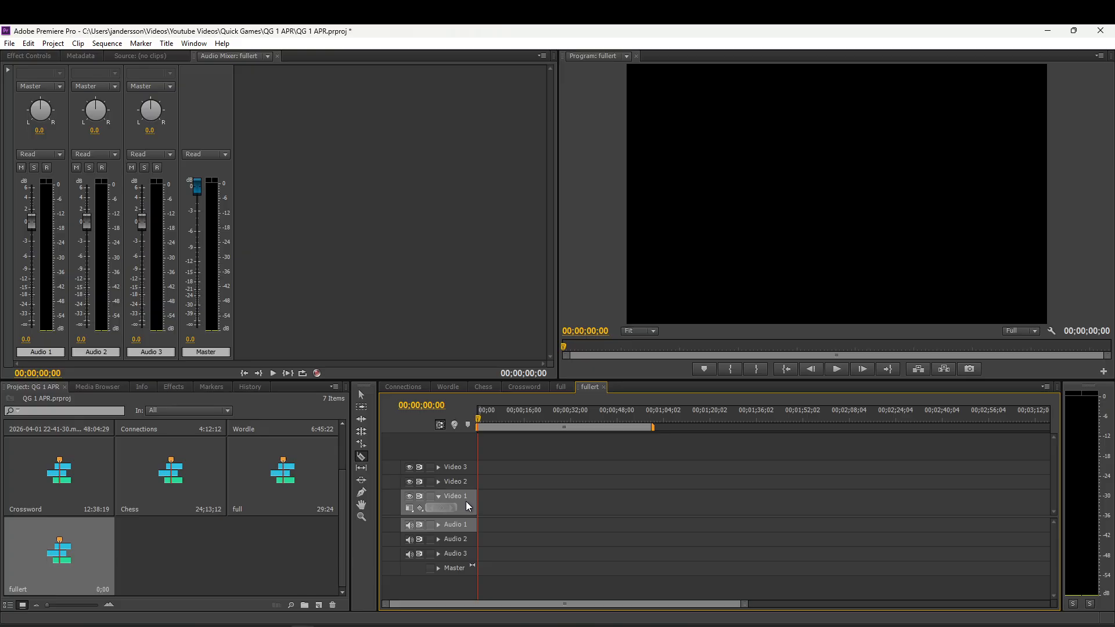
key("ctrl+v")
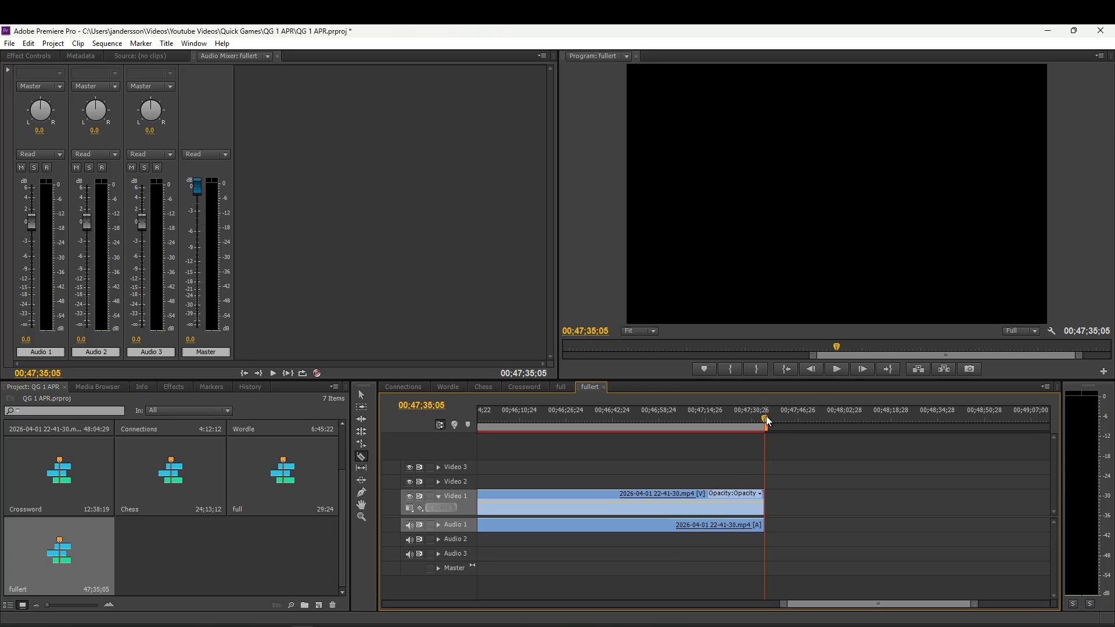
Split the pasted clip at 00;04;00;07, where the empty Wordle grid appears, and cut the footage after the split
left_click_drag(765, 415, 436, 438)
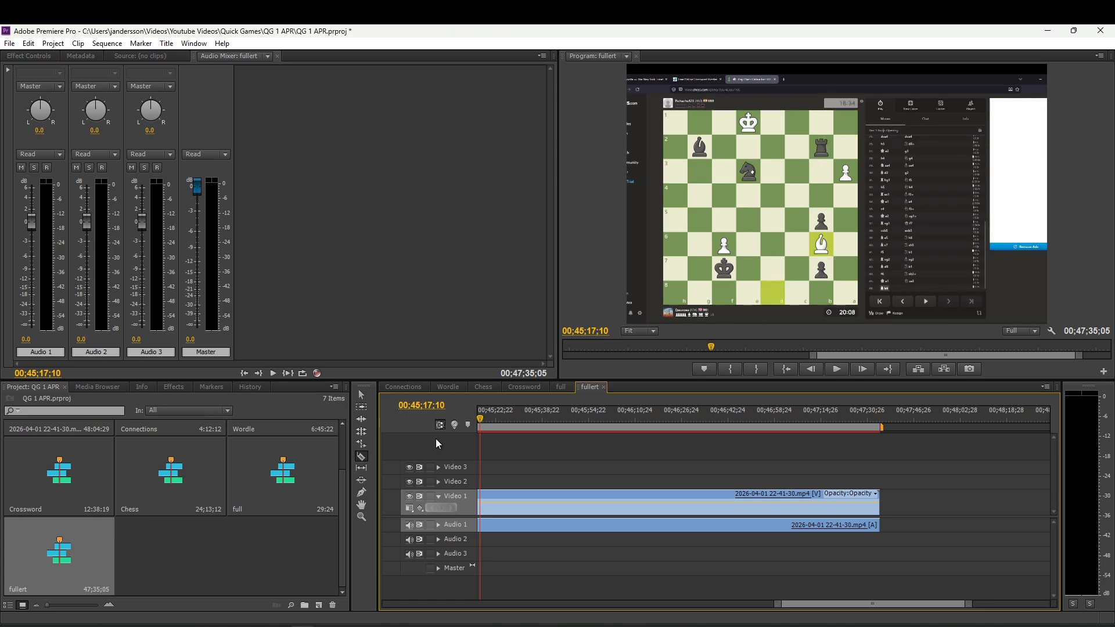
key("Home")
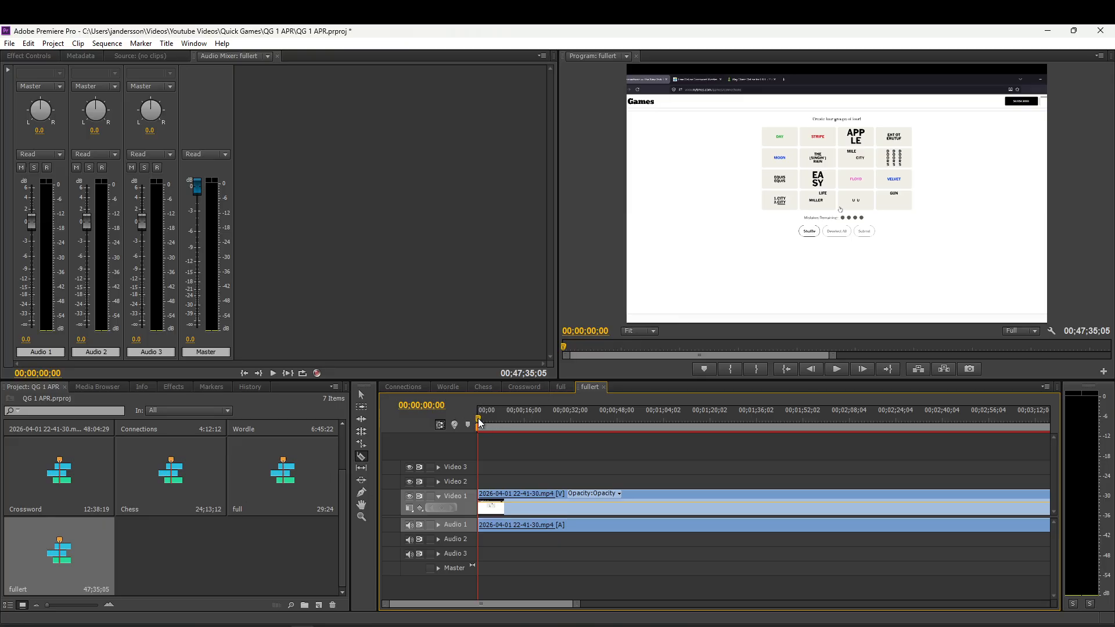
left_click_drag(480, 423, 969, 406)
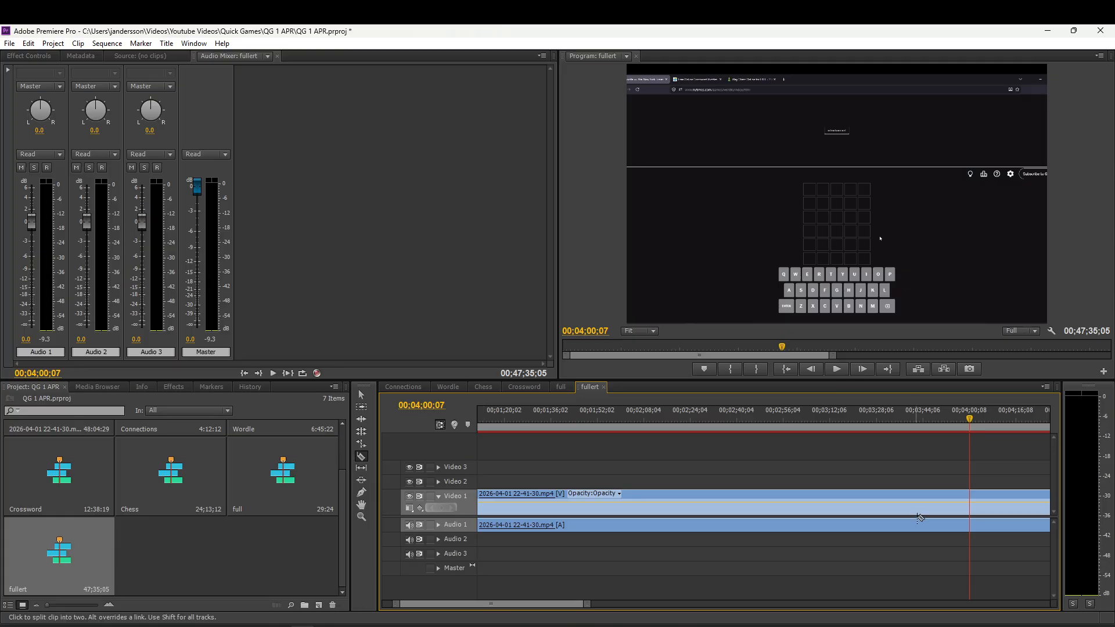
left_click(970, 508)
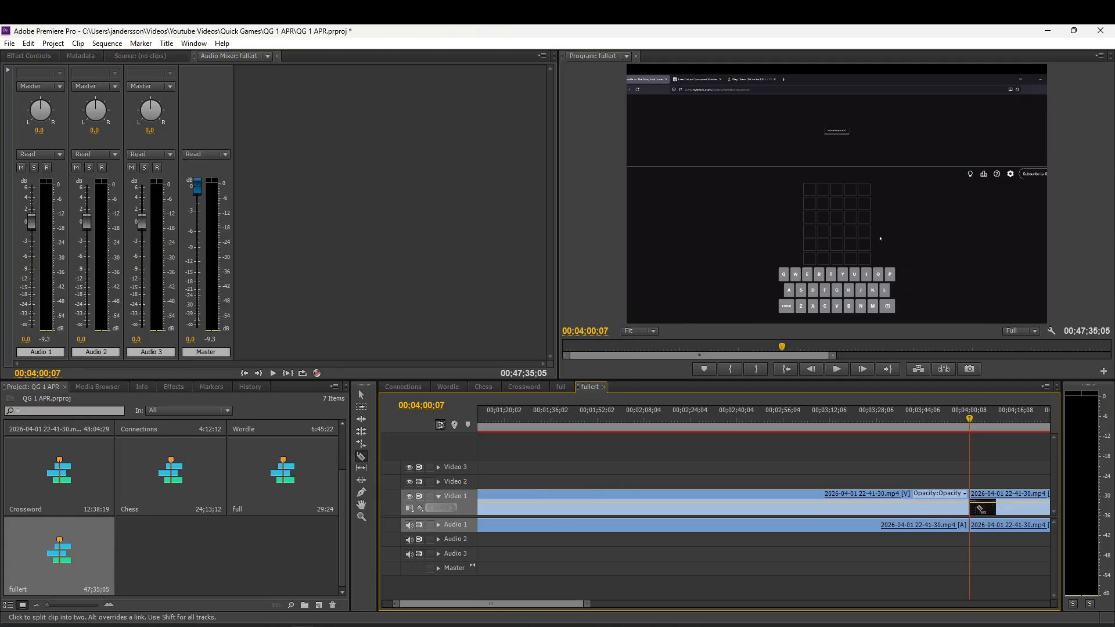
right_click(993, 511)
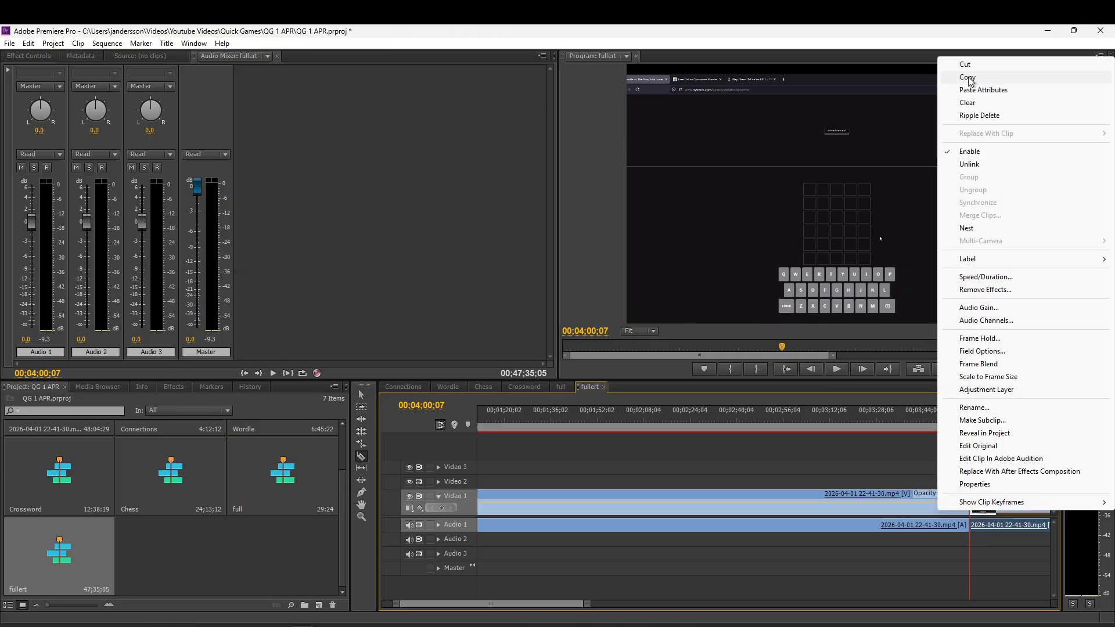
left_click(966, 63)
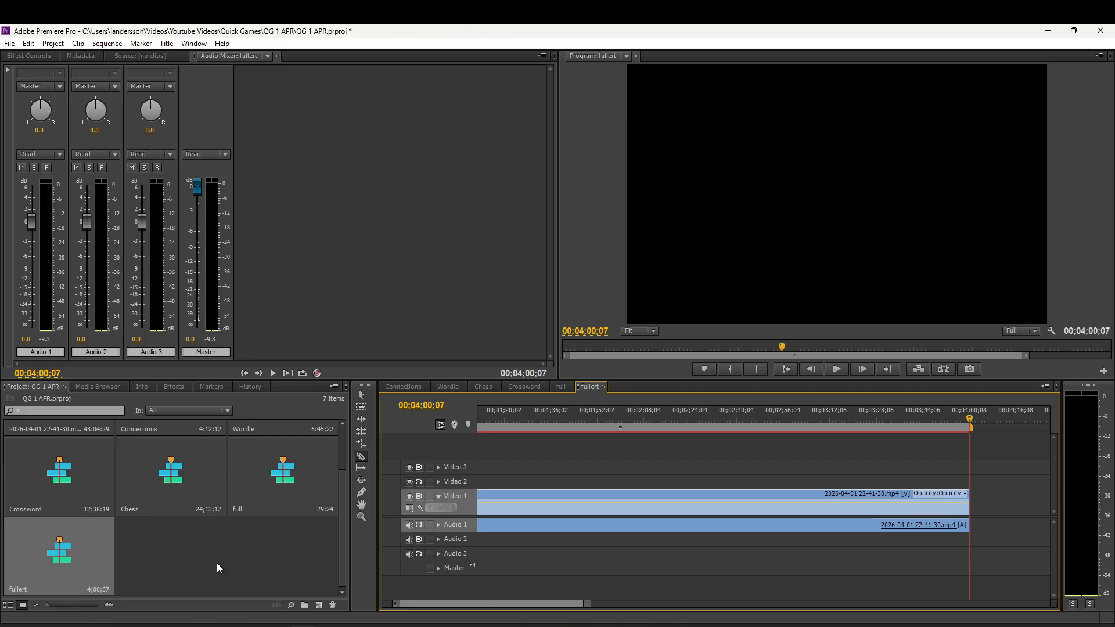
Cut the fullert and full sequences out of the project
right_click(91, 550)
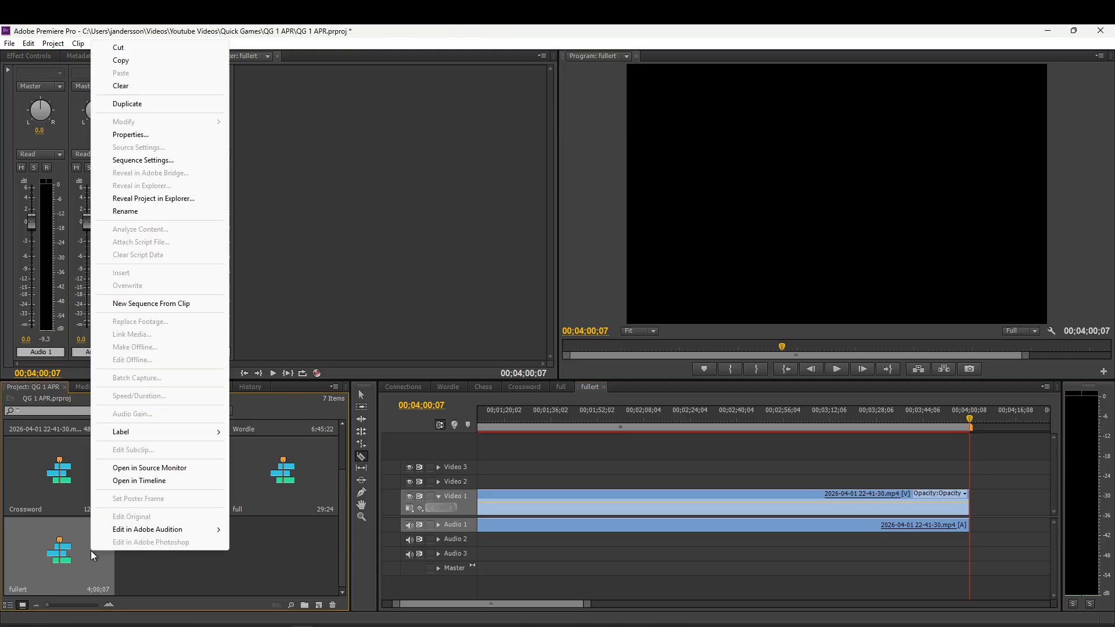
left_click(128, 48)
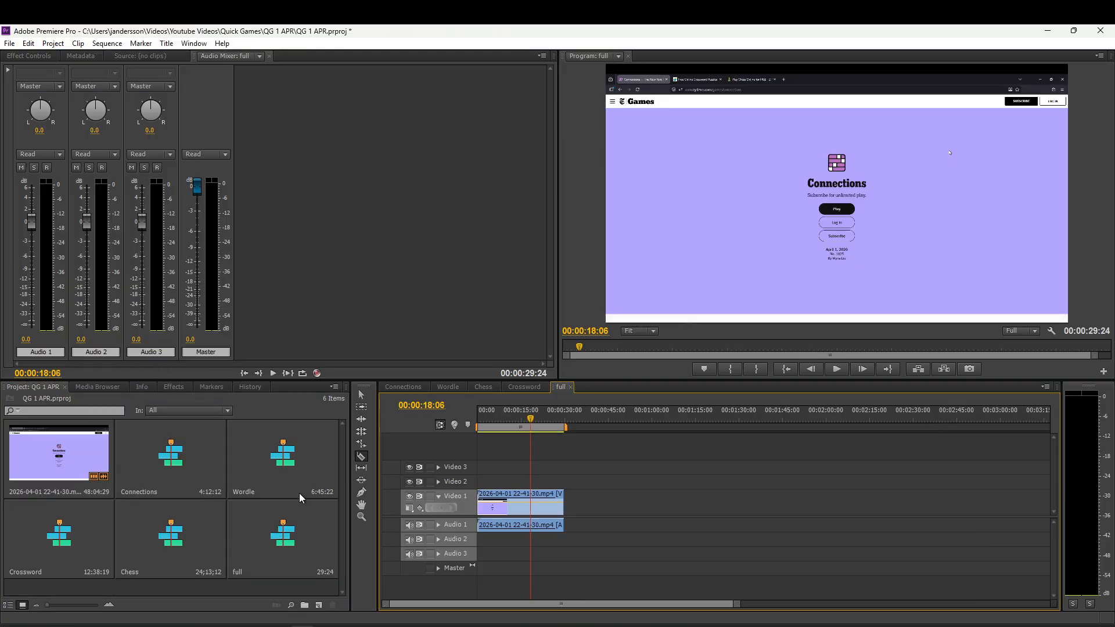
right_click(272, 553)
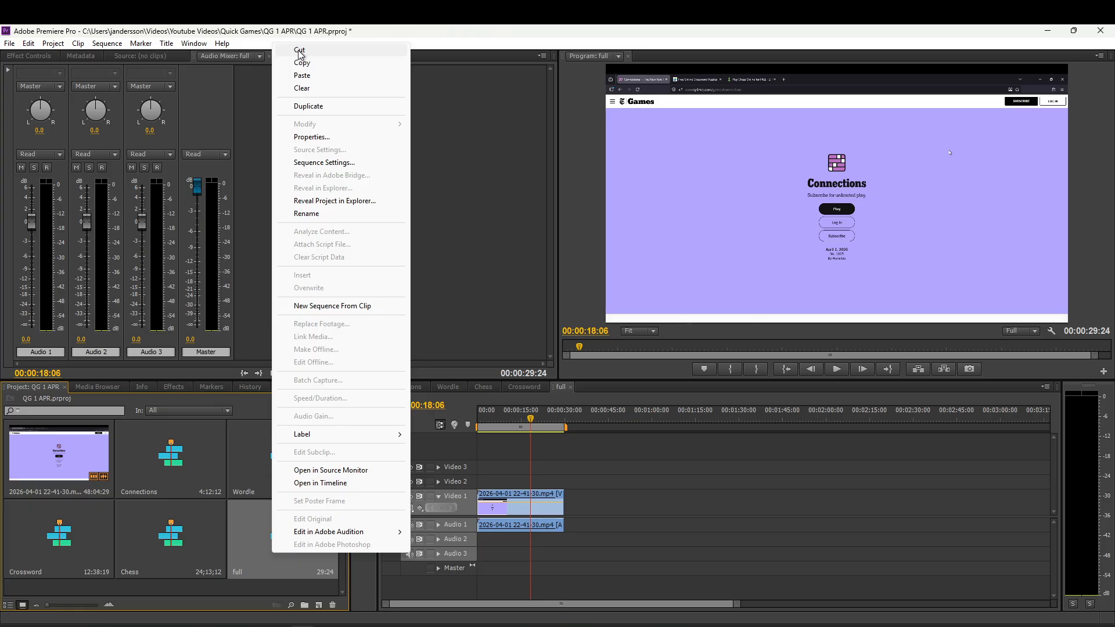
left_click(299, 51)
Open the Connections and Wordle sequences and scrub through the footage in each
left_click(170, 475)
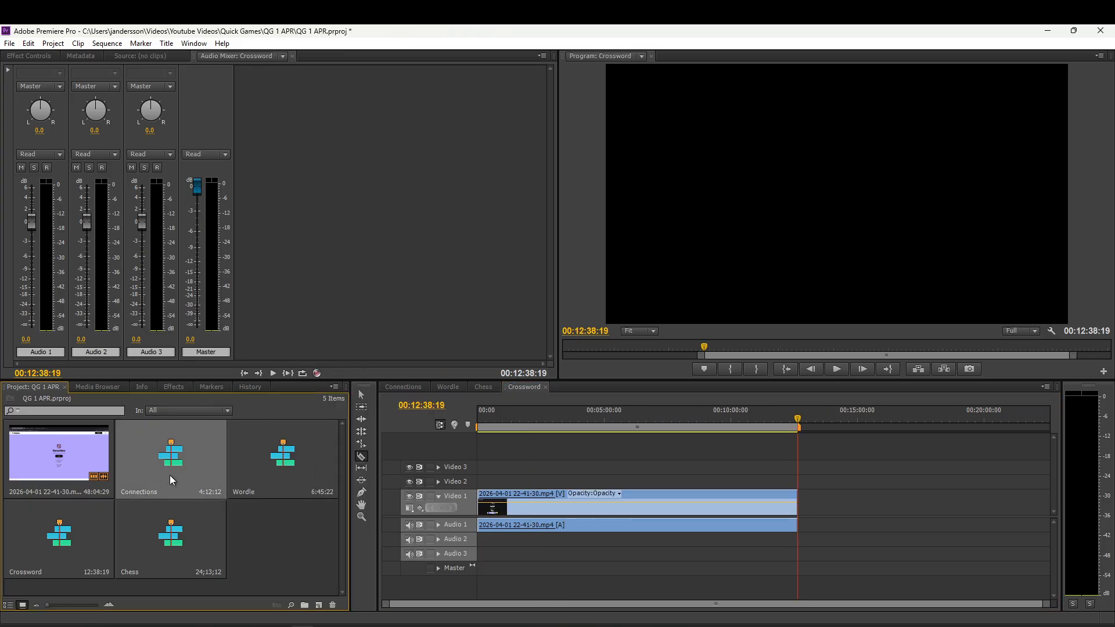
double_click(170, 475)
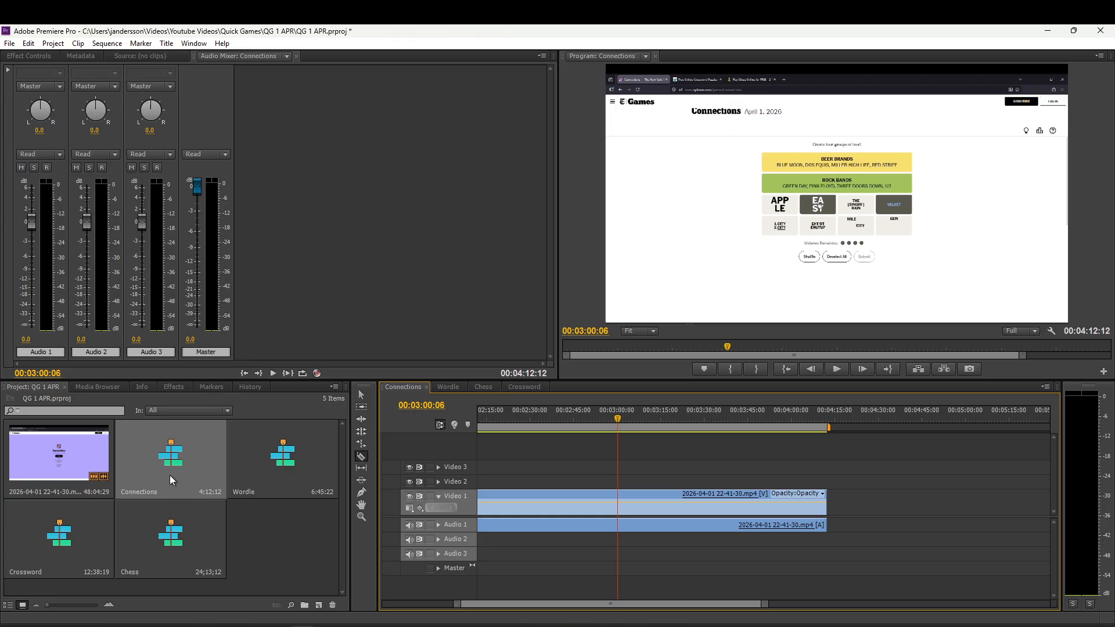
right_click(619, 417)
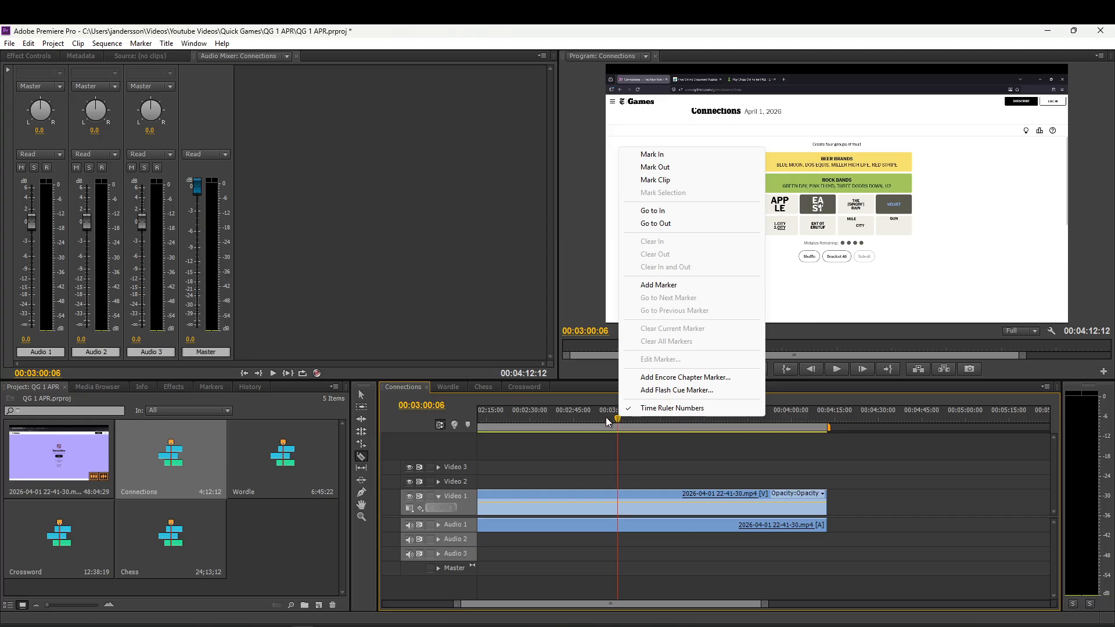
left_click(594, 420)
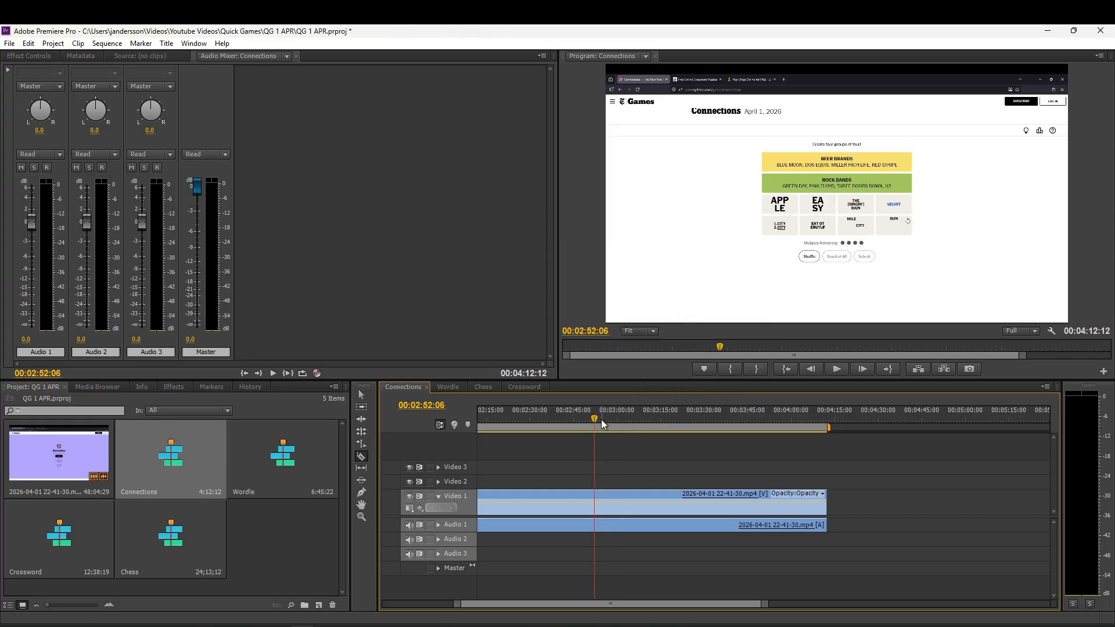
left_click_drag(596, 422, 704, 419)
double_click(287, 444)
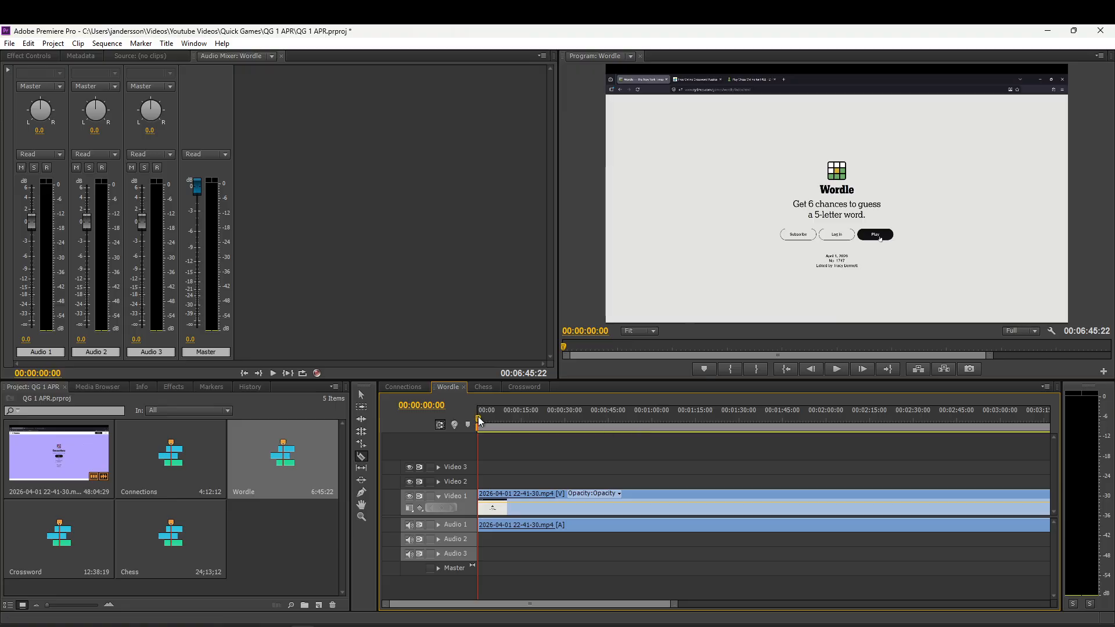
left_click_drag(478, 416, 692, 414)
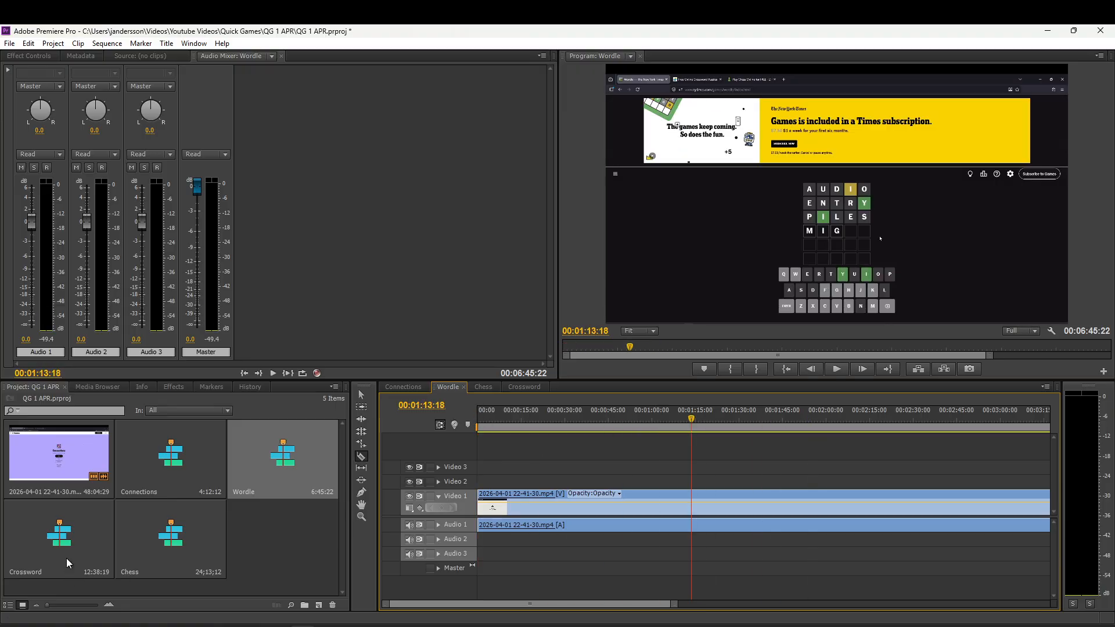
Open the Crossword sequence and switch through the Connections, Wordle, Chess and Crossword timelines to review them
double_click(57, 545)
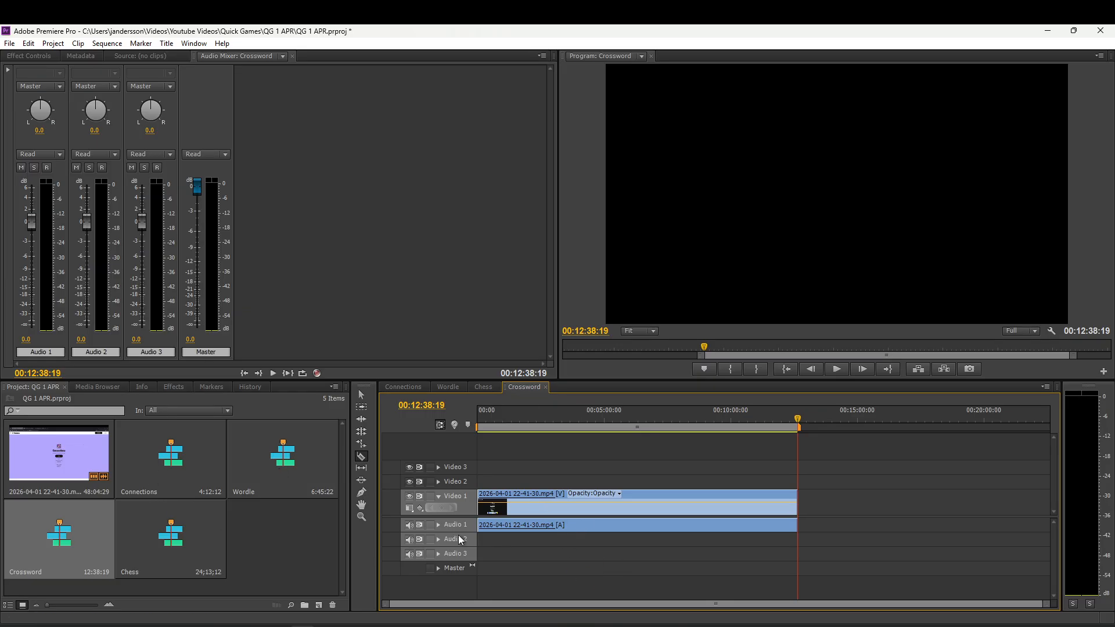
double_click(242, 499)
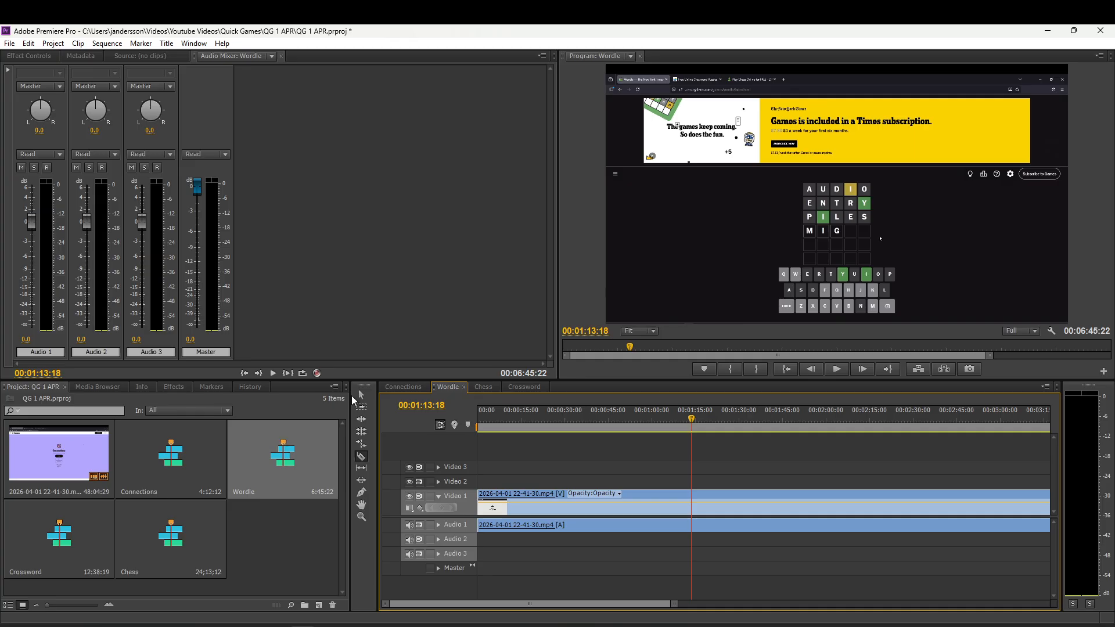
left_click(395, 384)
left_click(446, 387)
left_click(483, 386)
left_click(519, 387)
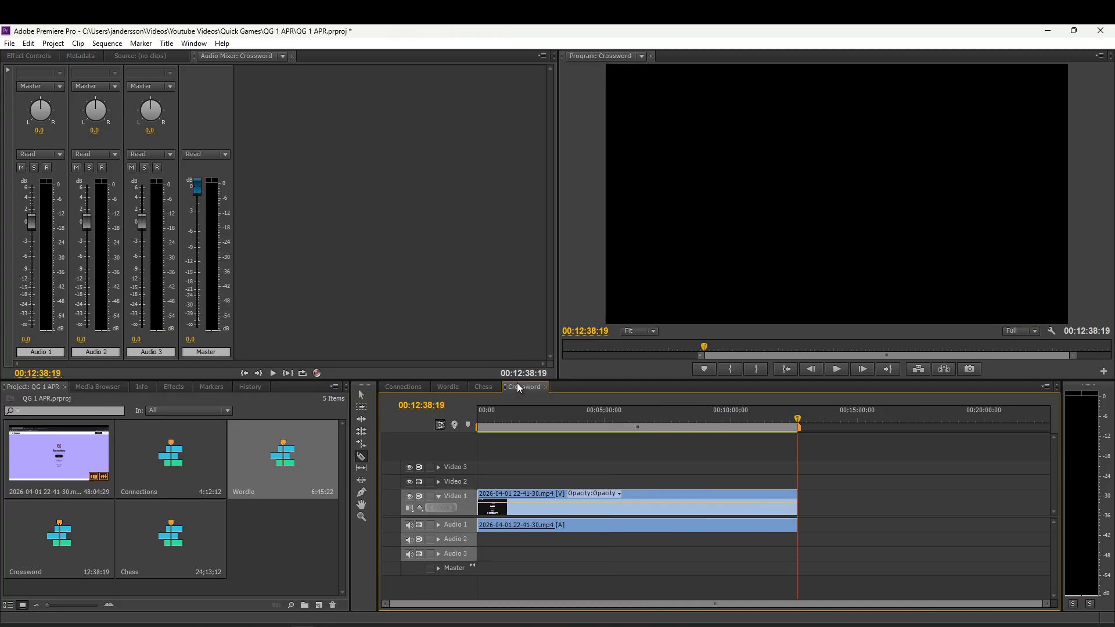
Reorder the open timelines so that the Chess sequence comes after the Crossword sequence
left_click(484, 387)
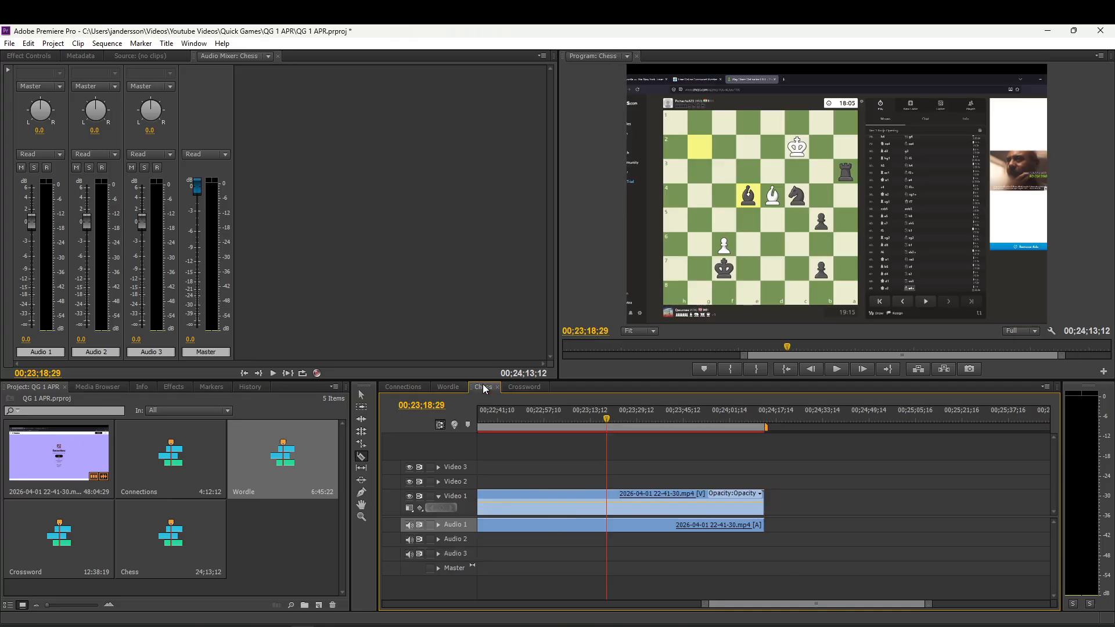
left_click_drag(485, 389, 539, 397)
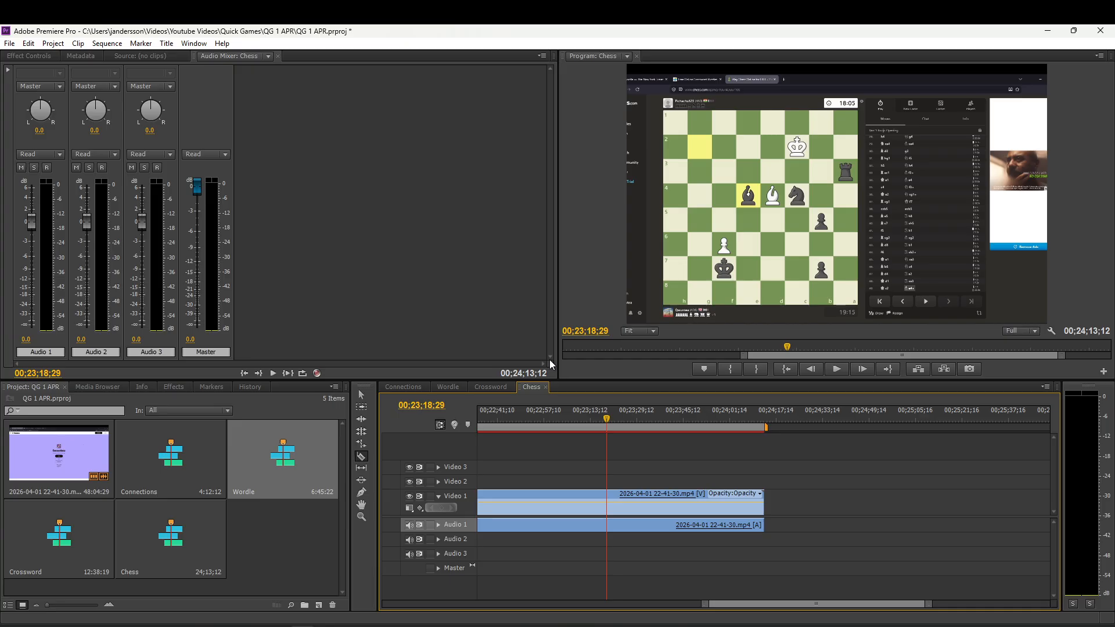
Look at the export options for the Chess sequence and go back through the Crossword, Wordle and Connections sequences
left_click(11, 44)
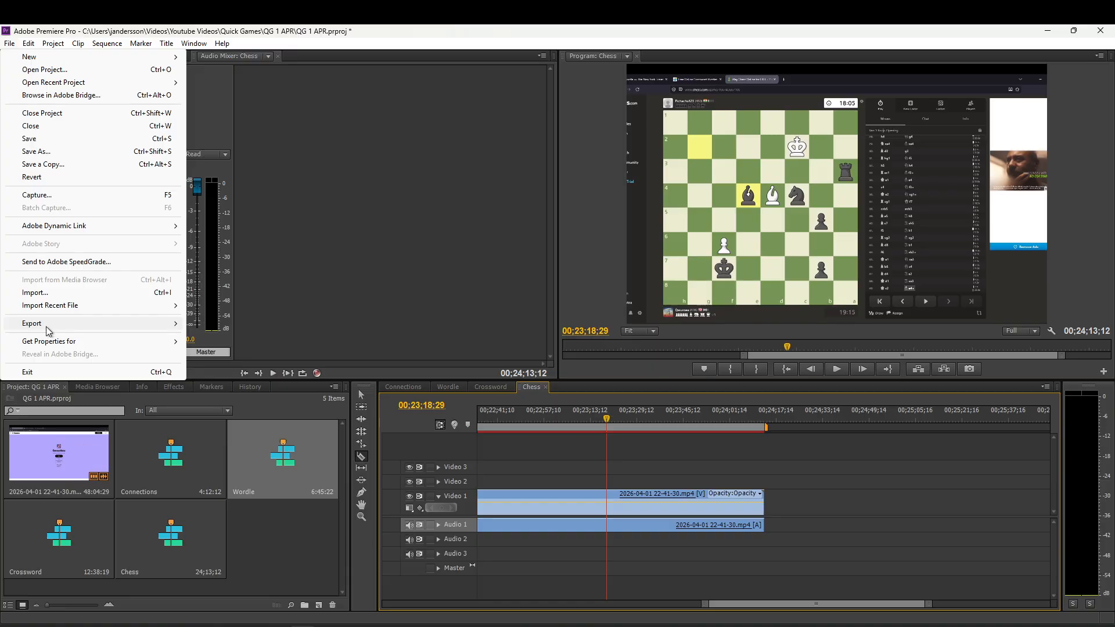
mouse_move(50, 330)
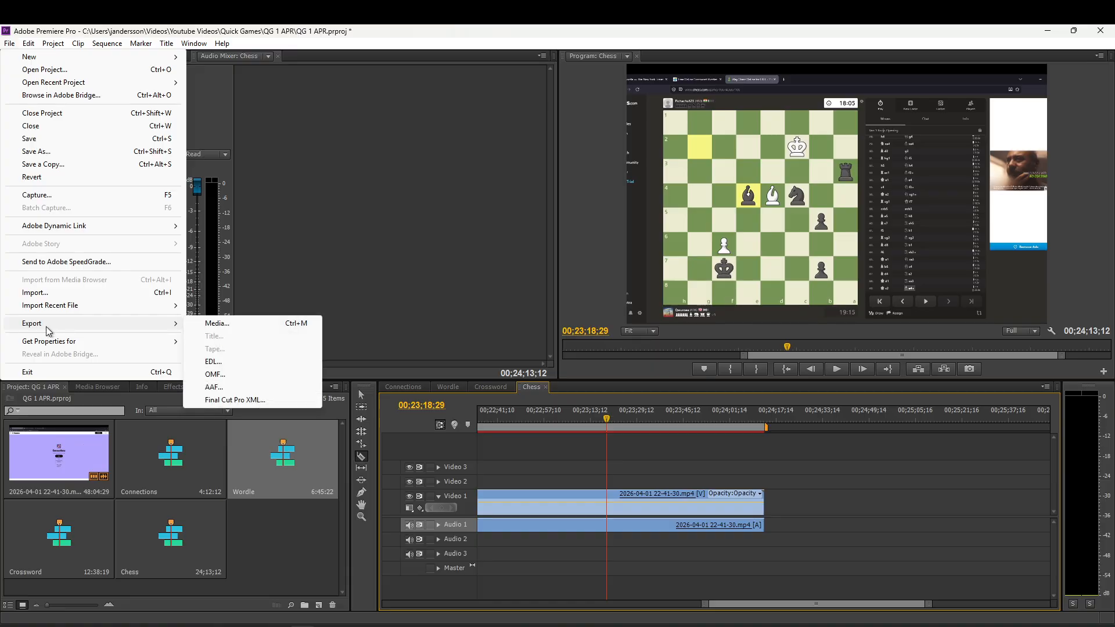
left_click(409, 186)
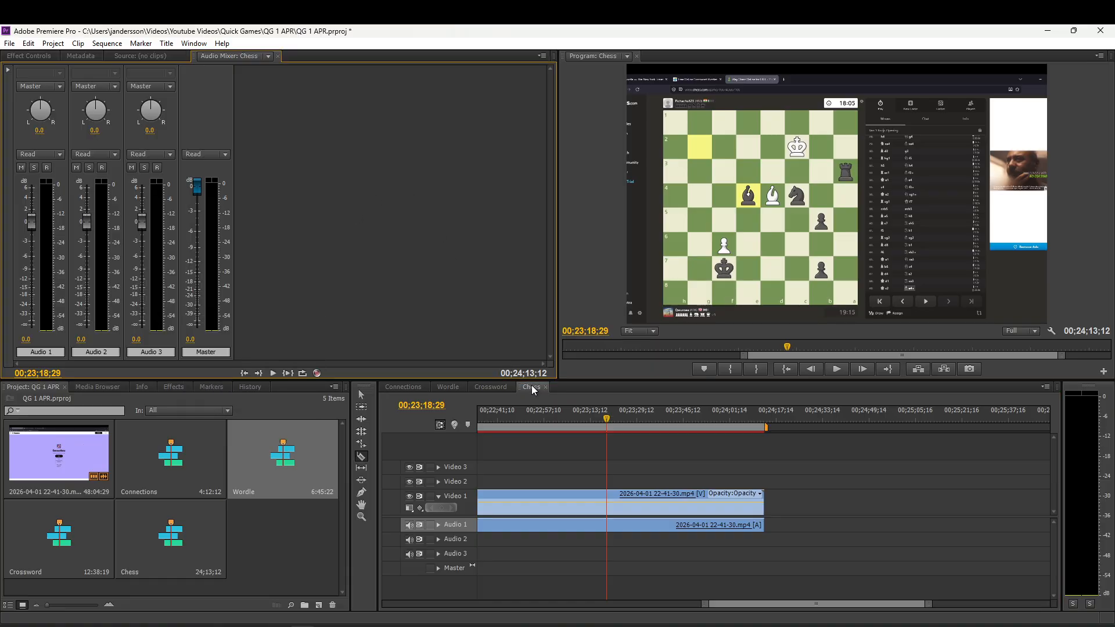
left_click(493, 386)
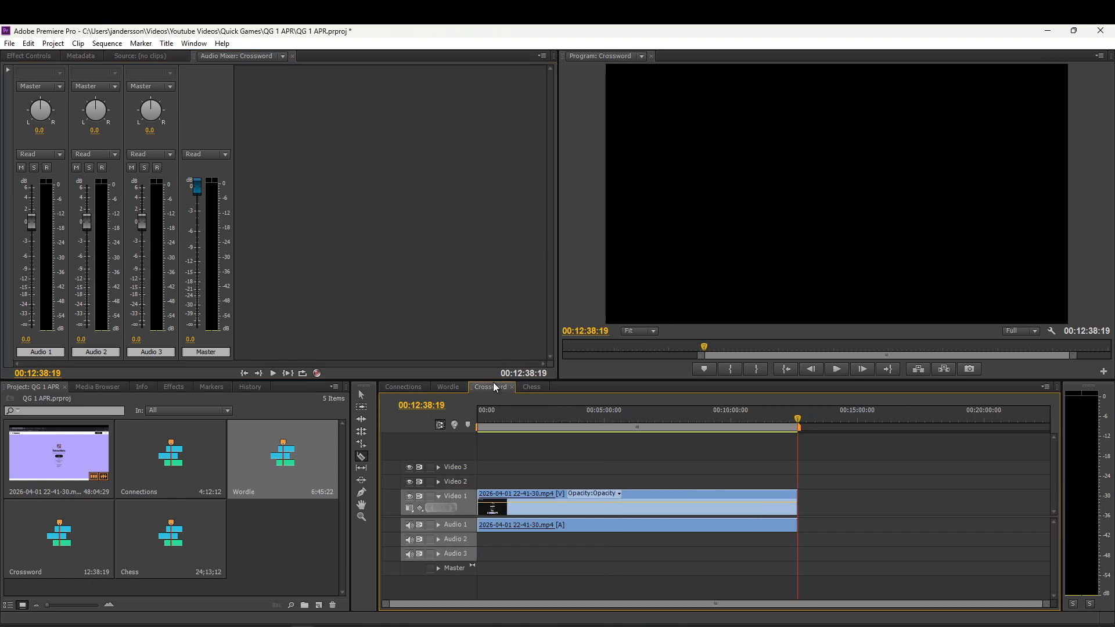
left_click(454, 386)
left_click(404, 387)
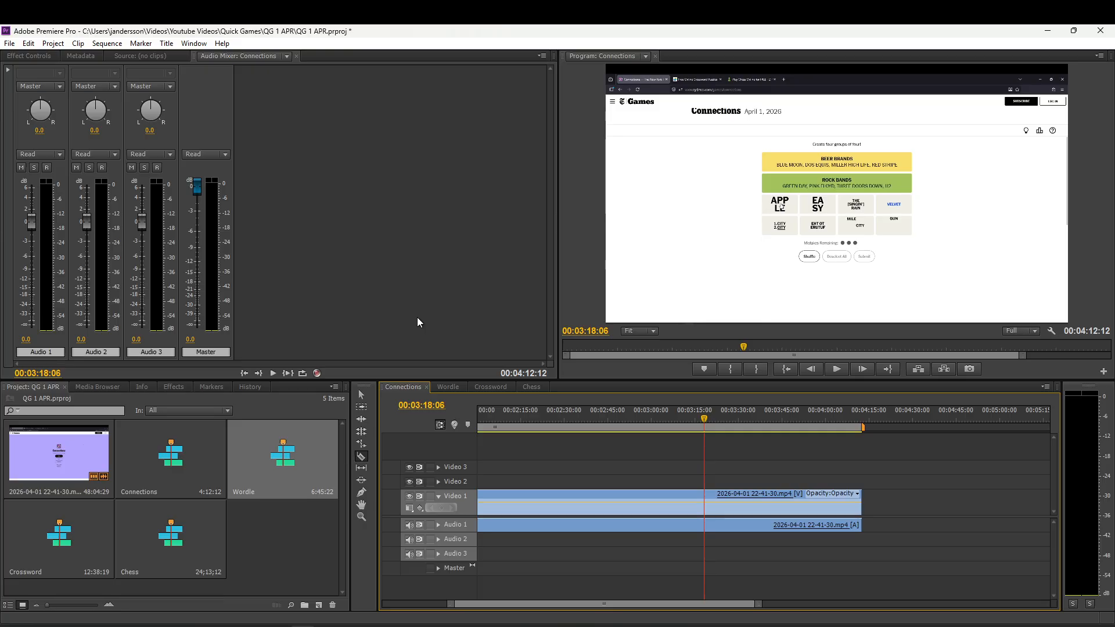
Save the QG 1 APR project with the Connections sequence open
left_click(9, 44)
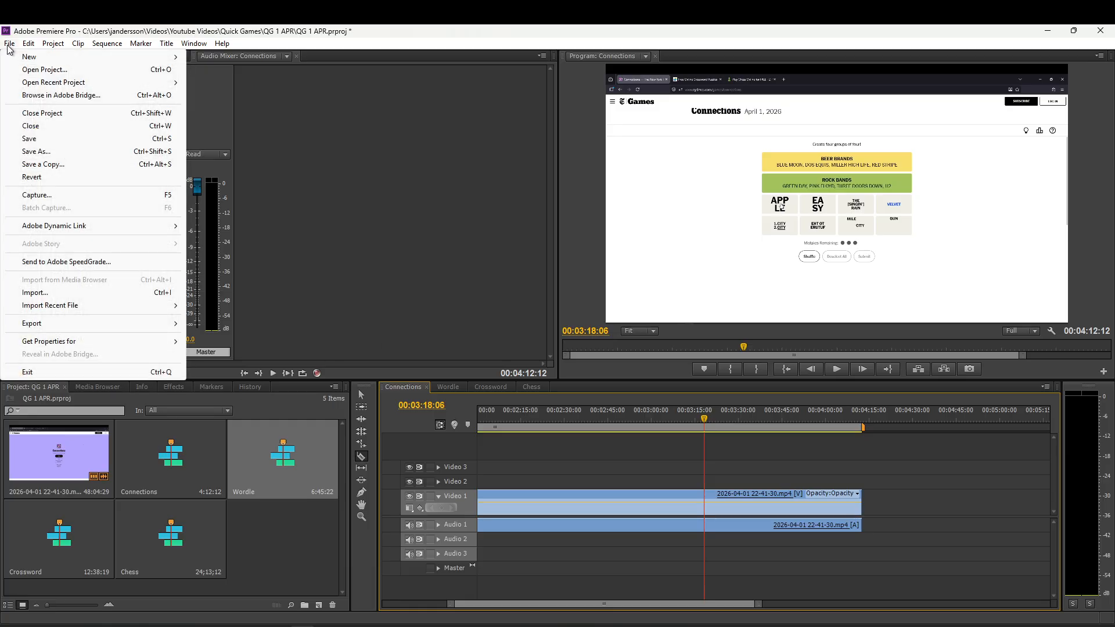
left_click(38, 141)
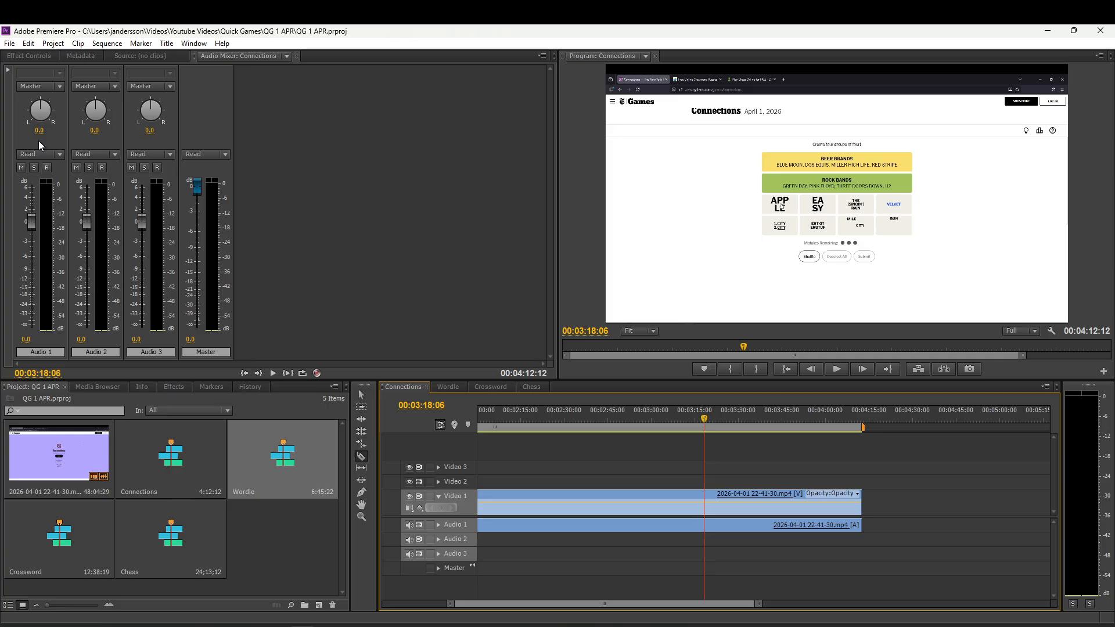